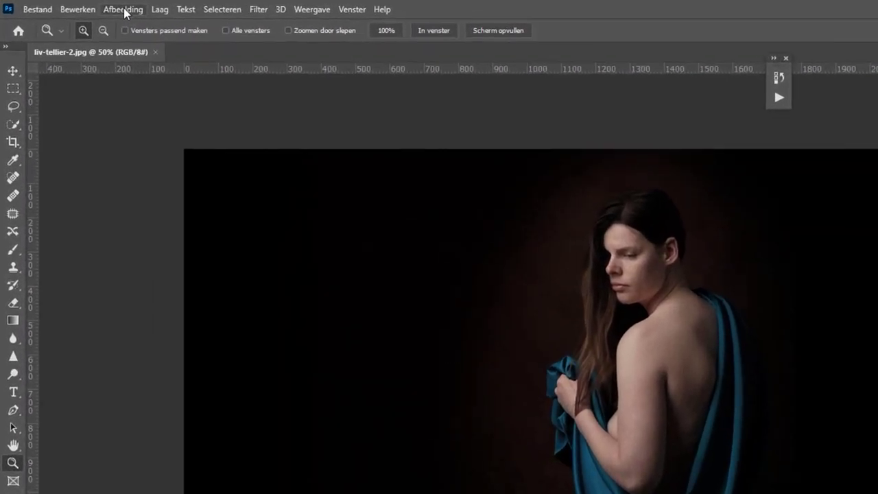
- Look at the Image Size settings and close them without making changes
{"action": "left_click", "coordinate": [125, 10]}
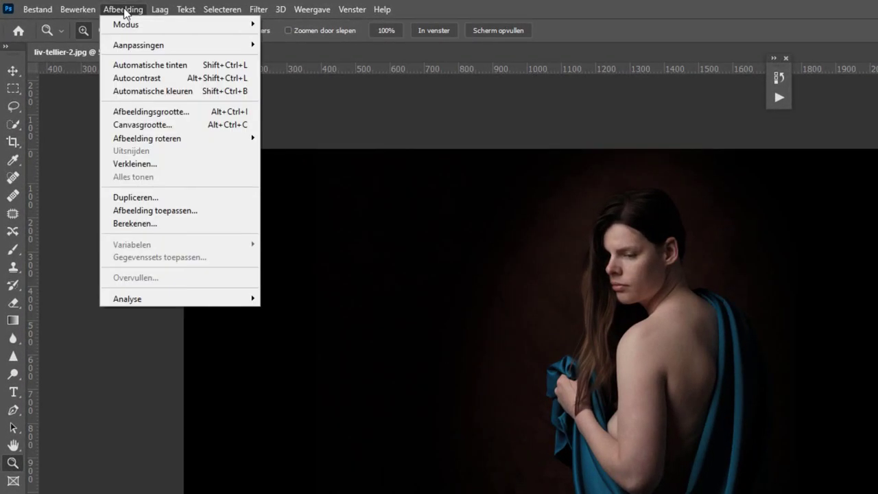
{"action": "left_click", "coordinate": [141, 112]}
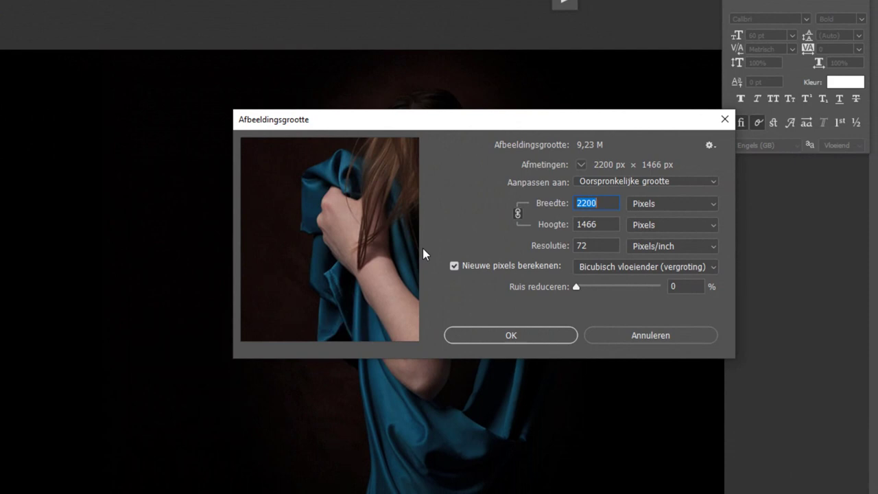
{"action": "left_click", "coordinate": [643, 335]}
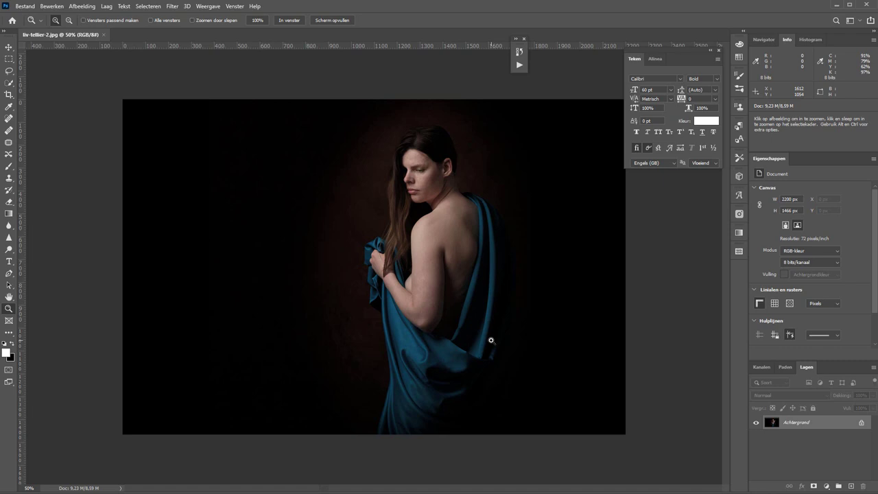
{"action": "key", "text": "ctrl+alt+i"}
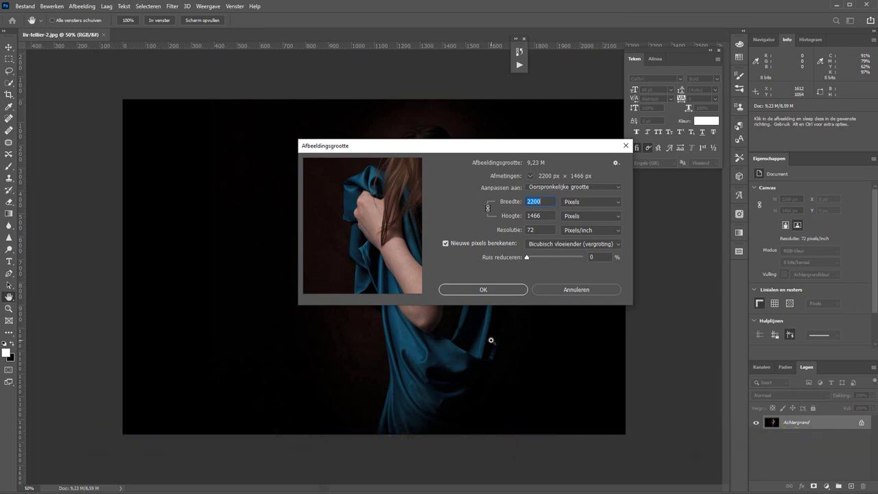
{"action": "left_click", "coordinate": [590, 290]}
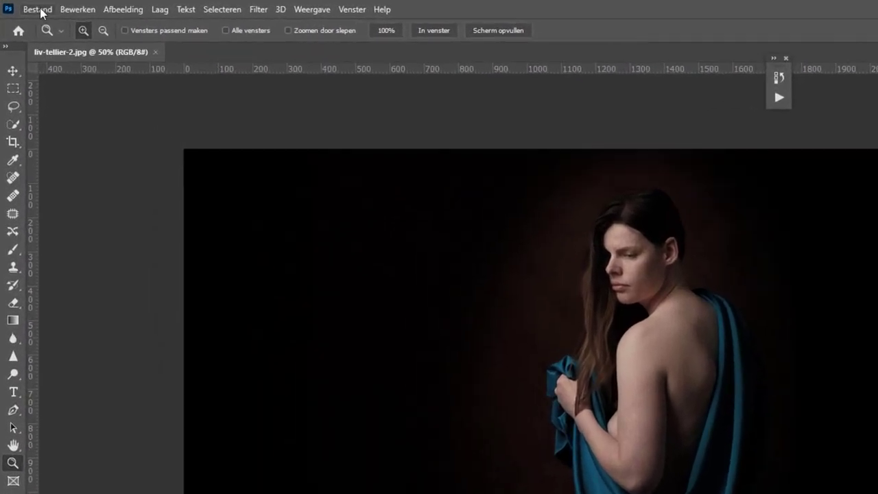
- Create a new 400 × 400 px document with a 000000 black background
{"action": "left_click", "coordinate": [38, 10]}
{"action": "left_click", "coordinate": [41, 24]}
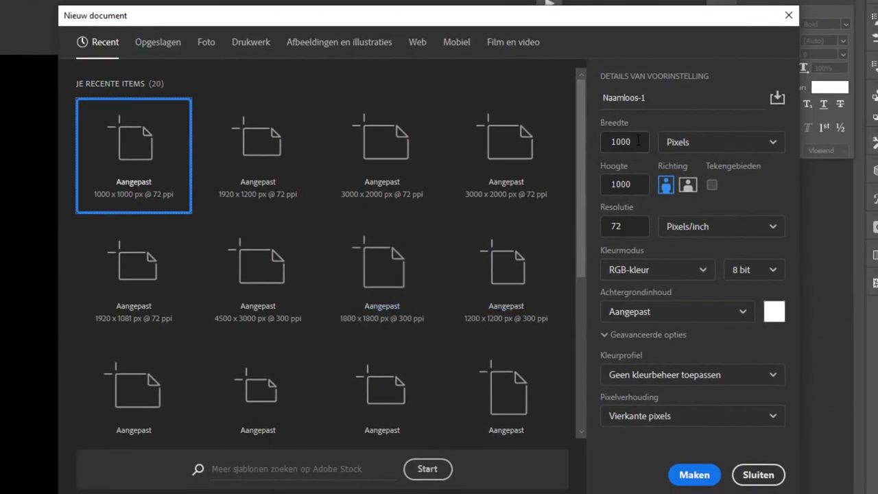
{"action": "type", "text": "400"}
{"action": "key", "text": "Tab"}
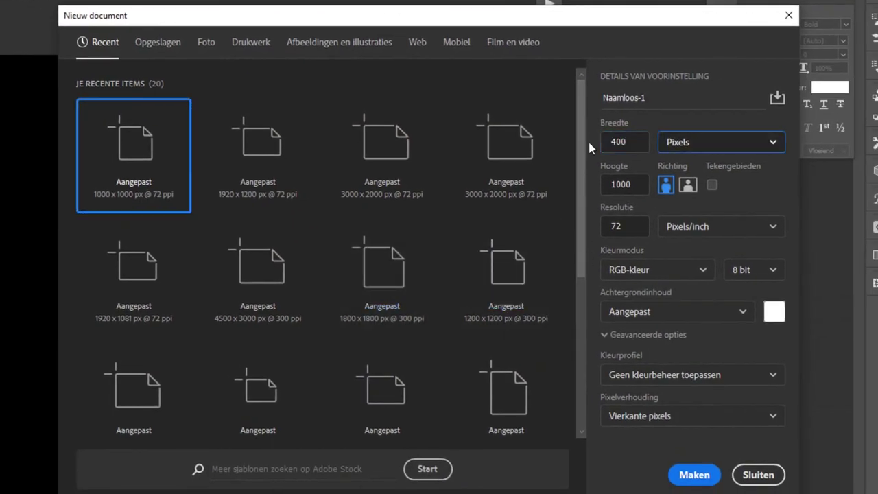
{"action": "key", "text": "Tab"}
{"action": "type", "text": "400"}
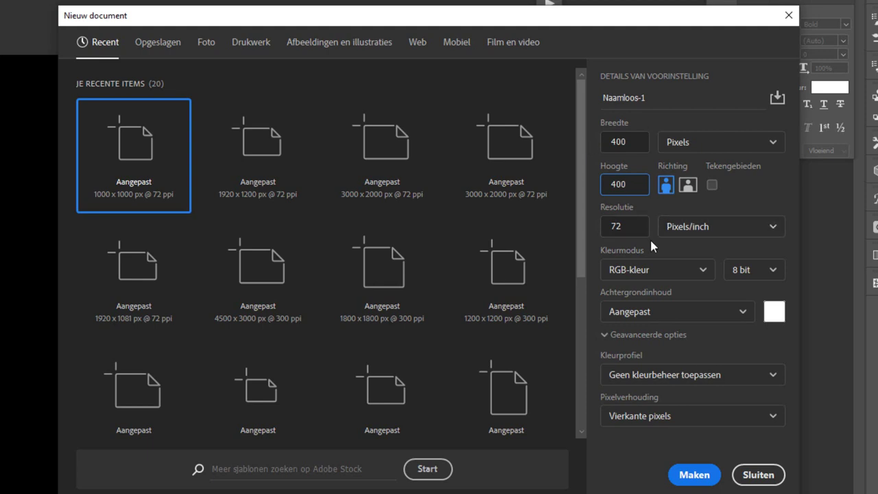
{"action": "left_click", "coordinate": [774, 313]}
{"action": "type", "text": "000000"}
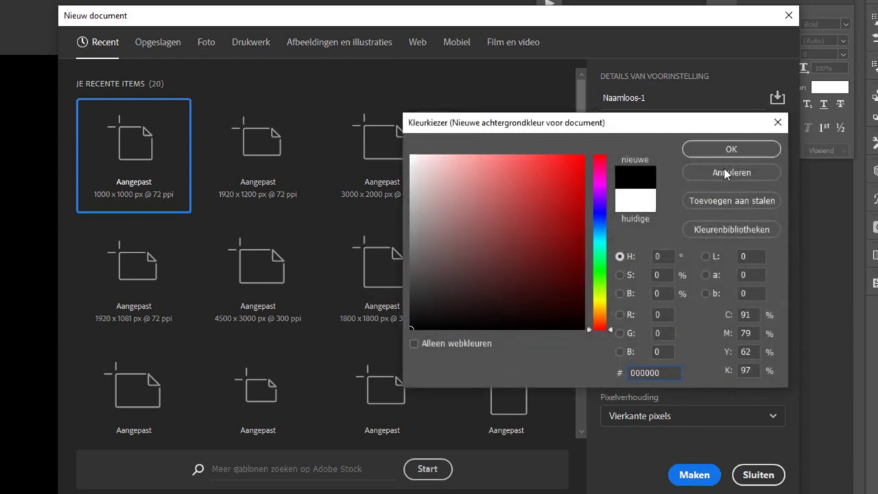
{"action": "left_click", "coordinate": [728, 148]}
{"action": "left_click", "coordinate": [693, 475]}
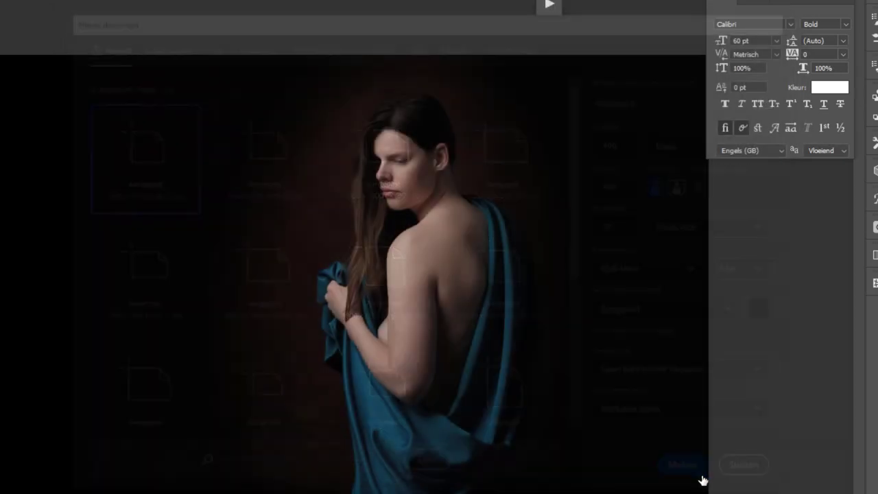
{"action": "left_click", "coordinate": [390, 271]}
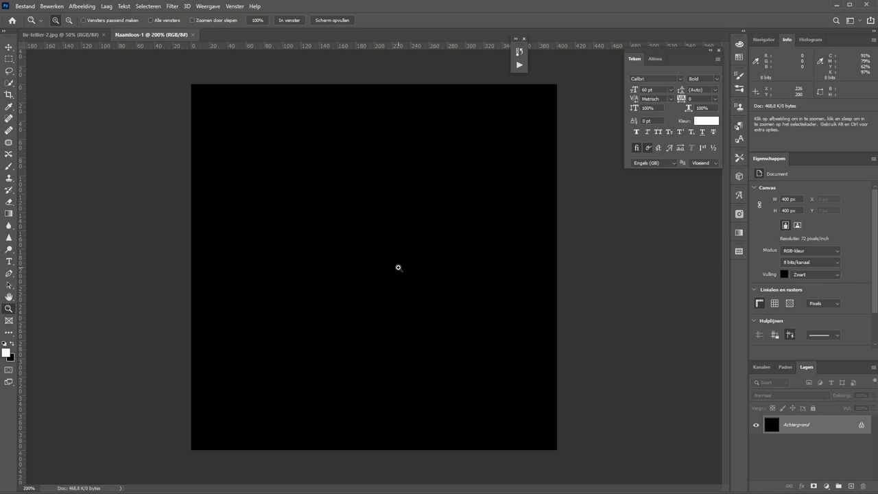
- Add the text 'FotoJeroen.nl' at 30 pt on the black canvas as its own type layer
{"action": "left_click", "coordinate": [8, 261]}
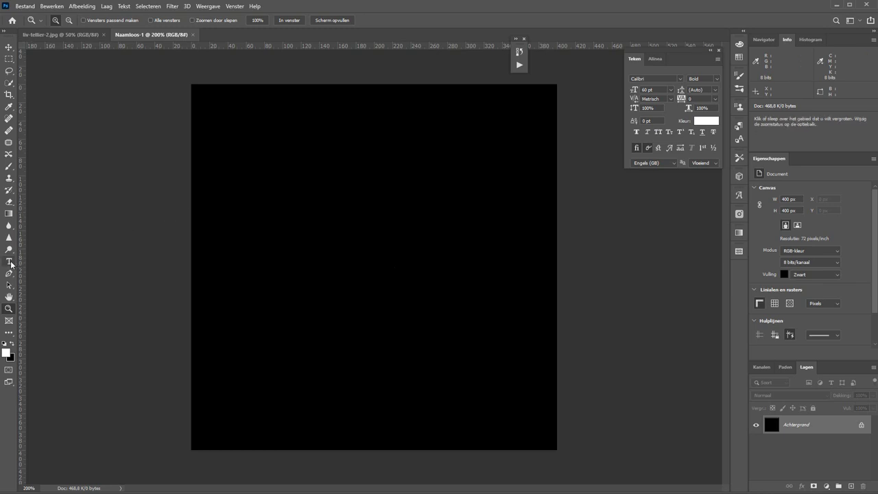
{"action": "left_click", "coordinate": [281, 257]}
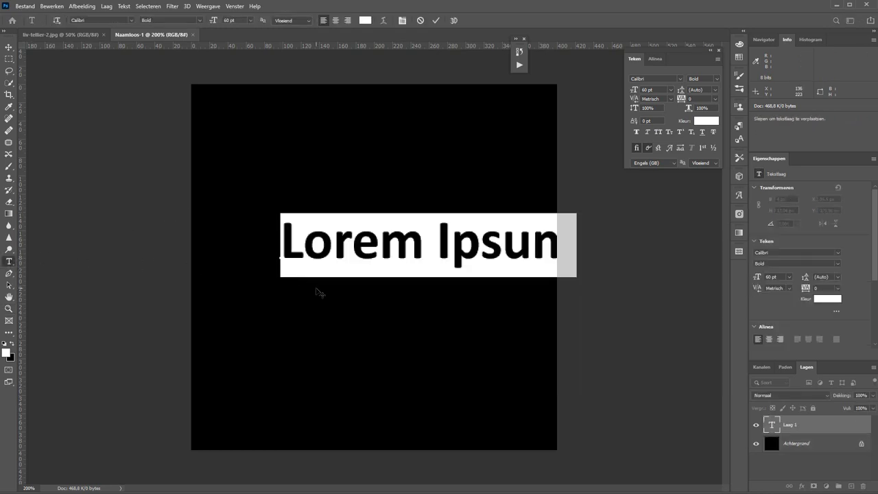
{"action": "type", "text": "FotoJeroen.nl"}
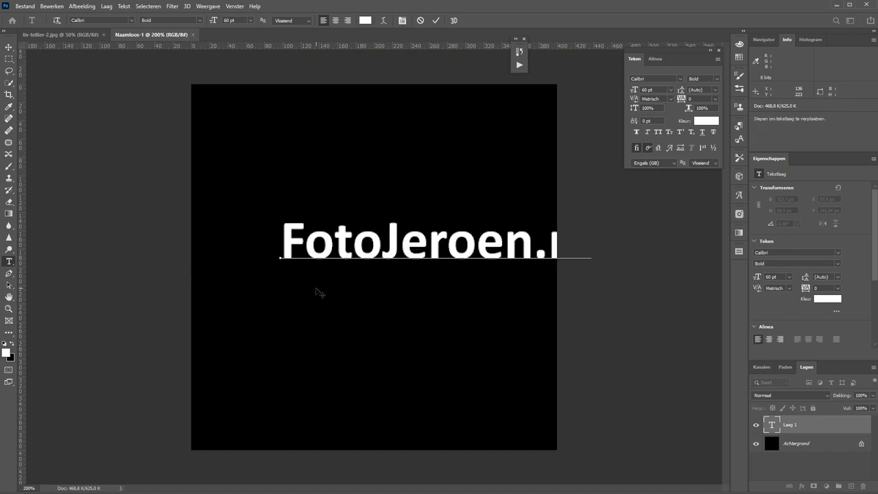
{"action": "key", "text": "ctrl+a"}
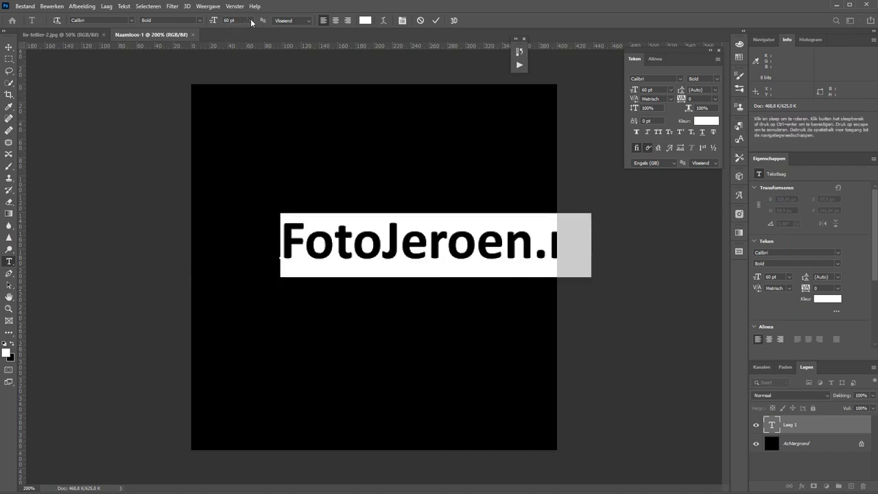
{"action": "left_click", "coordinate": [251, 20]}
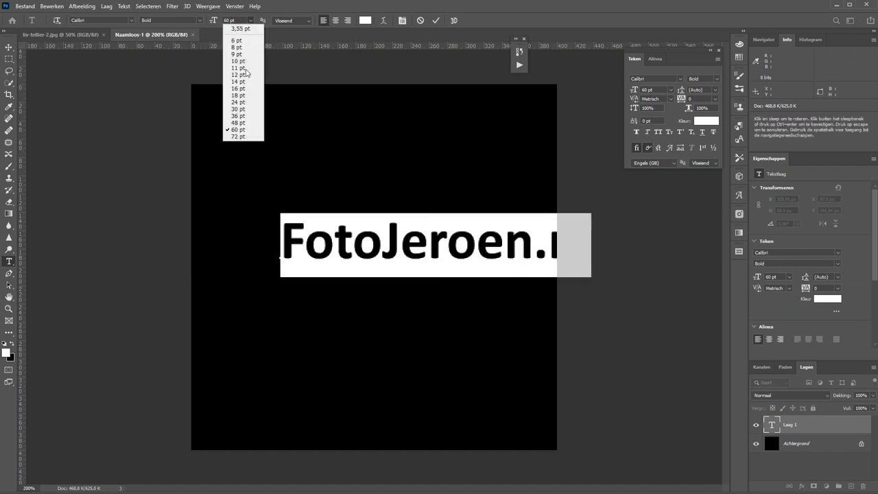
{"action": "left_click", "coordinate": [237, 110]}
{"action": "left_click", "coordinate": [437, 21]}
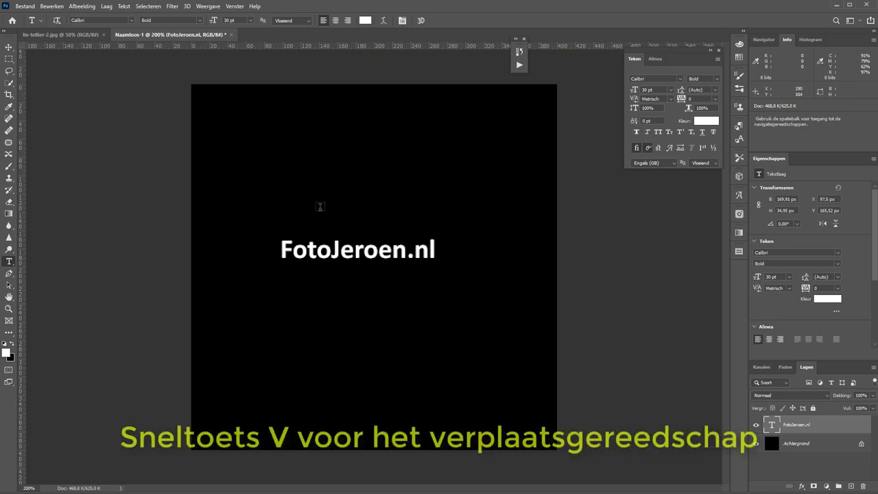
- Align the FotoJeroen.nl text to the horizontal and vertical centres of the canvas
{"action": "left_click", "coordinate": [8, 47]}
{"action": "key", "text": "ctrl"}
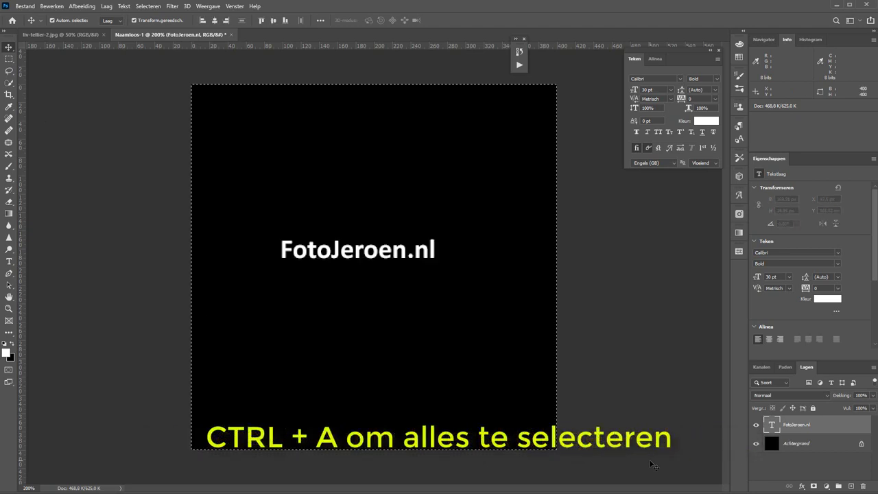
{"action": "key", "text": "ctrl+a"}
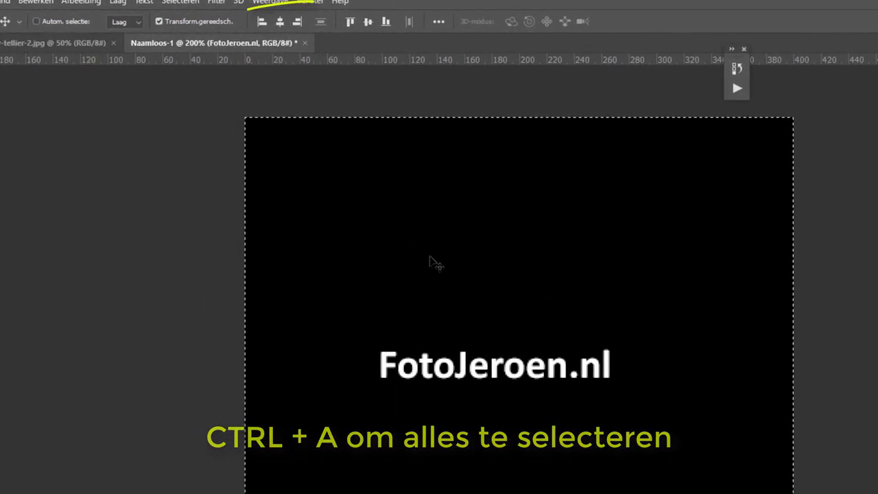
{"action": "left_click", "coordinate": [281, 24]}
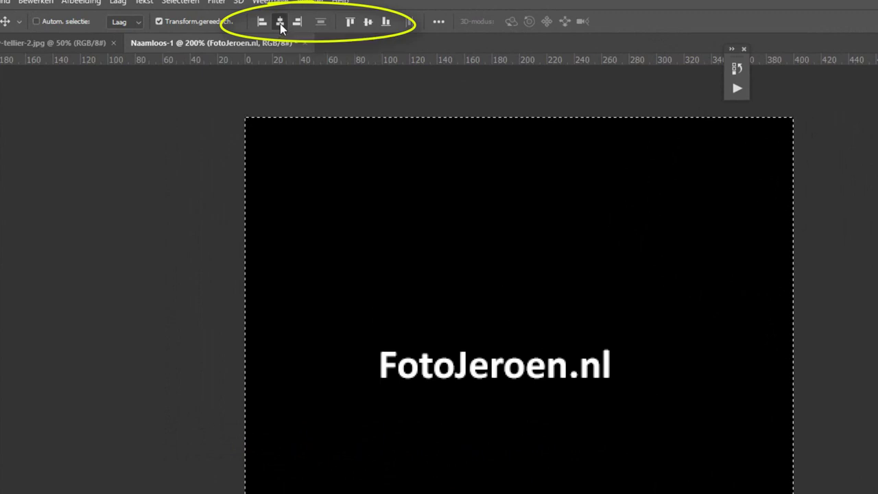
{"action": "left_click", "coordinate": [369, 24]}
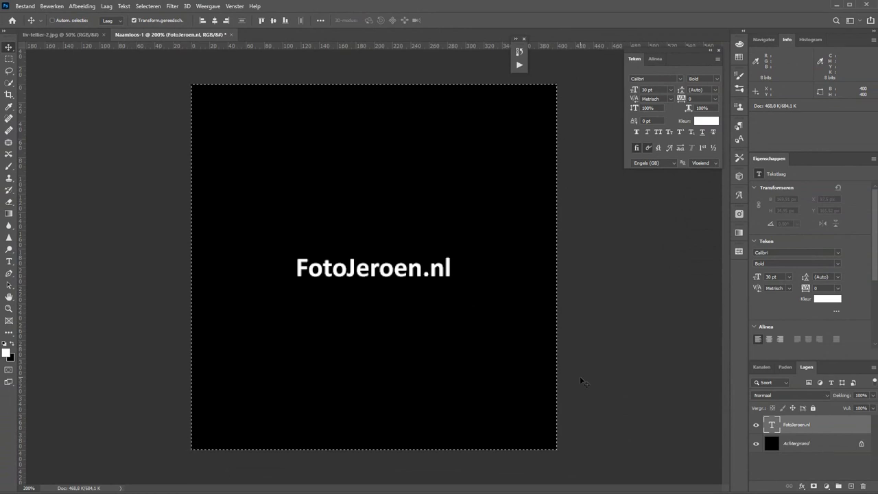
{"action": "left_click", "coordinate": [819, 445]}
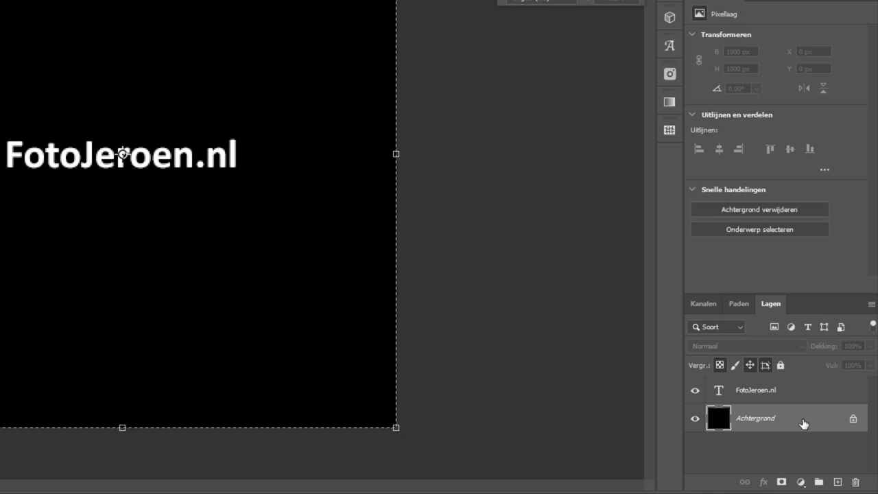
- Unlock the Achtergrond layer and delete it, leaving the text on transparency
{"action": "left_click", "coordinate": [853, 420]}
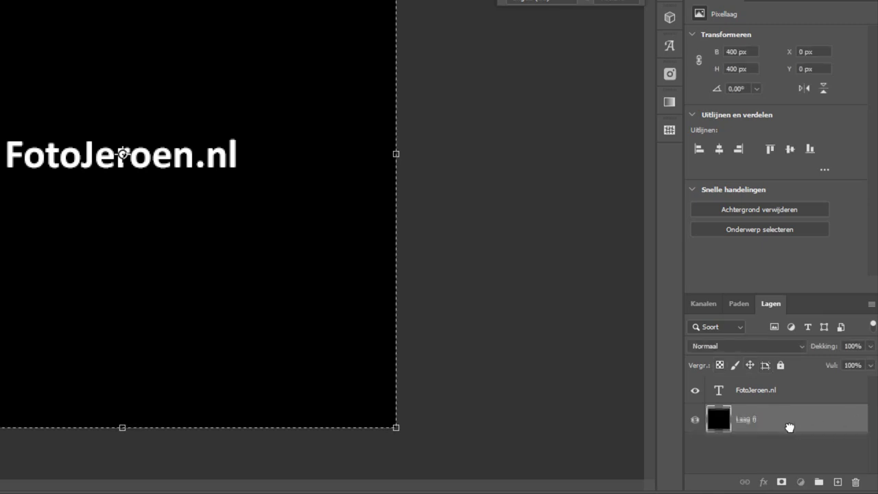
{"action": "left_click_drag", "start_coordinate": [789, 427], "coordinate": [856, 482]}
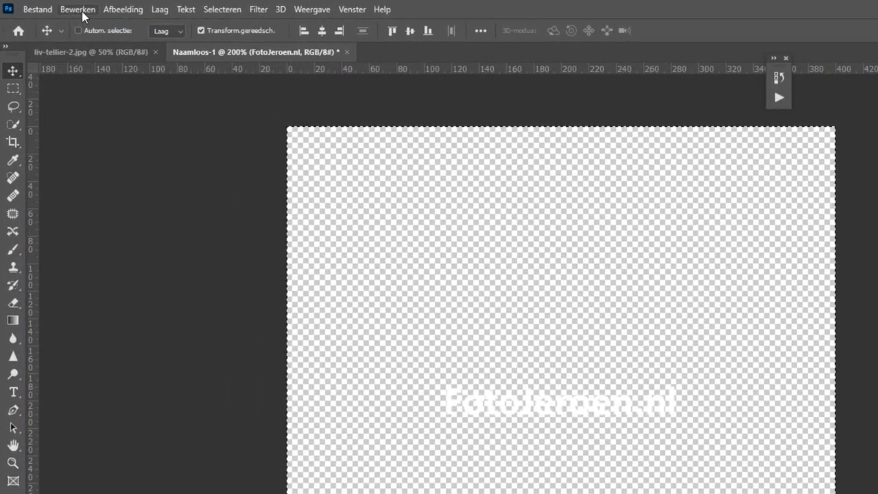
- Define the text canvas as a pattern named 'Watermerk' and switch to liv-tellier-2.jpg
{"action": "left_click", "coordinate": [55, 8]}
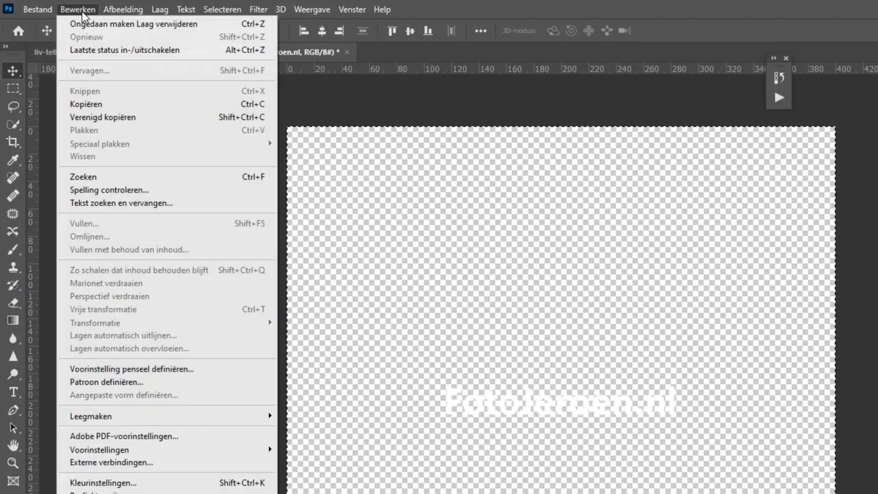
{"action": "left_click", "coordinate": [129, 382]}
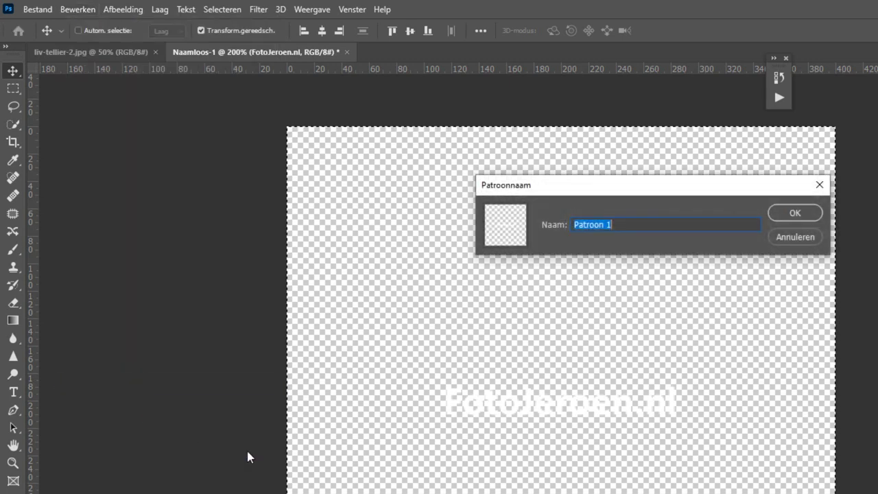
{"action": "type", "text": "Waterme"}
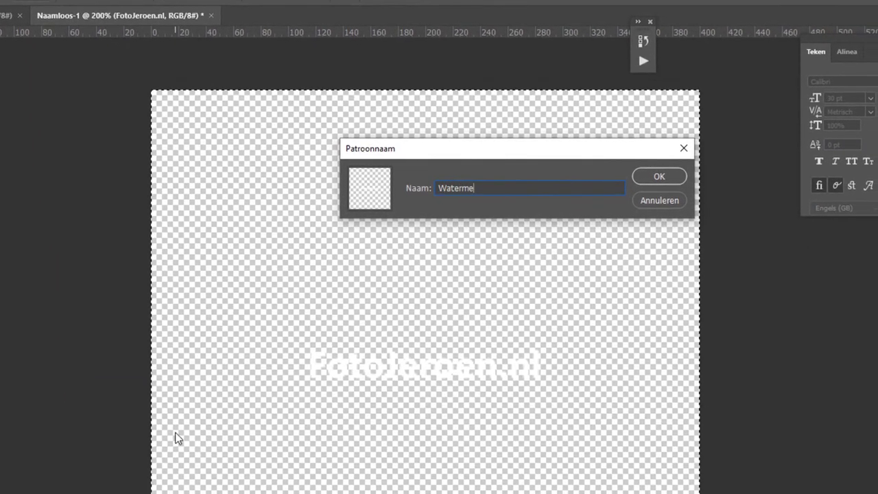
{"action": "type", "text": "rk"}
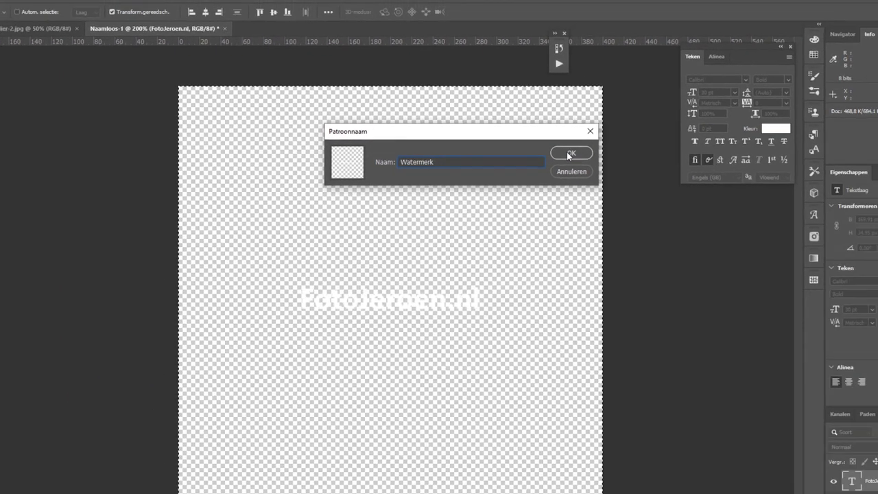
{"action": "left_click", "coordinate": [569, 154]}
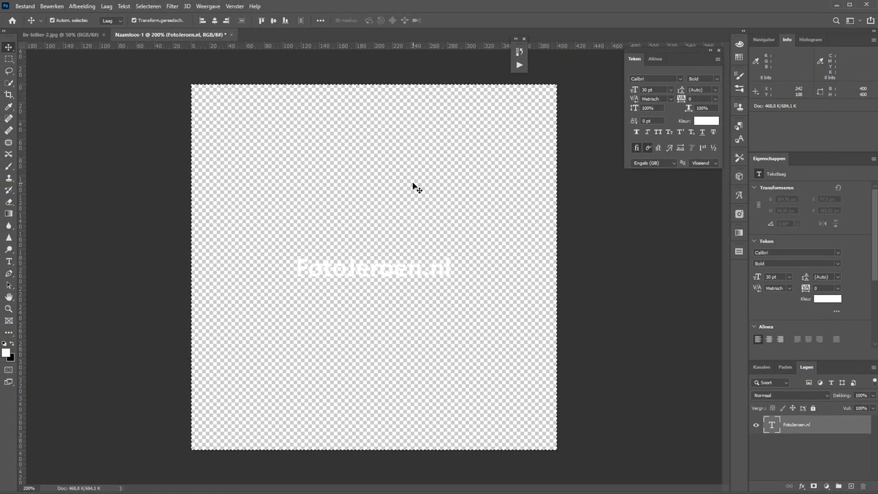
{"action": "key", "text": "ctrl+Tab"}
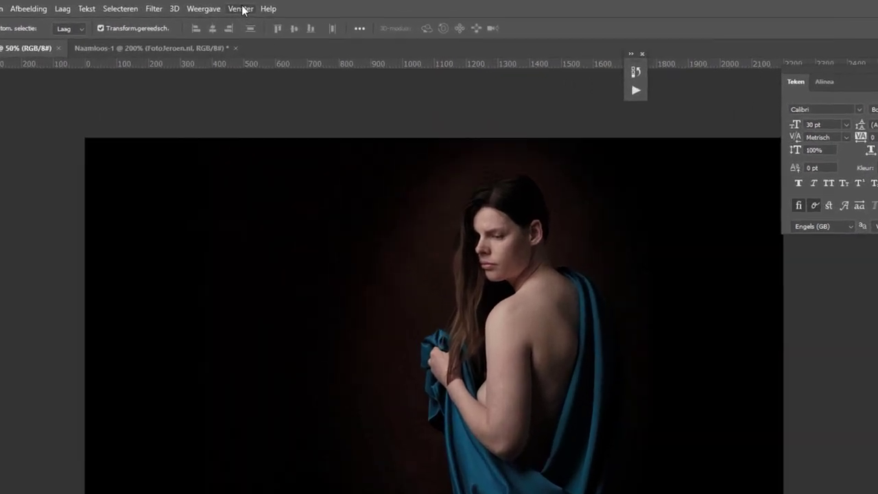
- Show the Patterns panel with its patterns listed as Text Only
{"action": "left_click", "coordinate": [241, 8]}
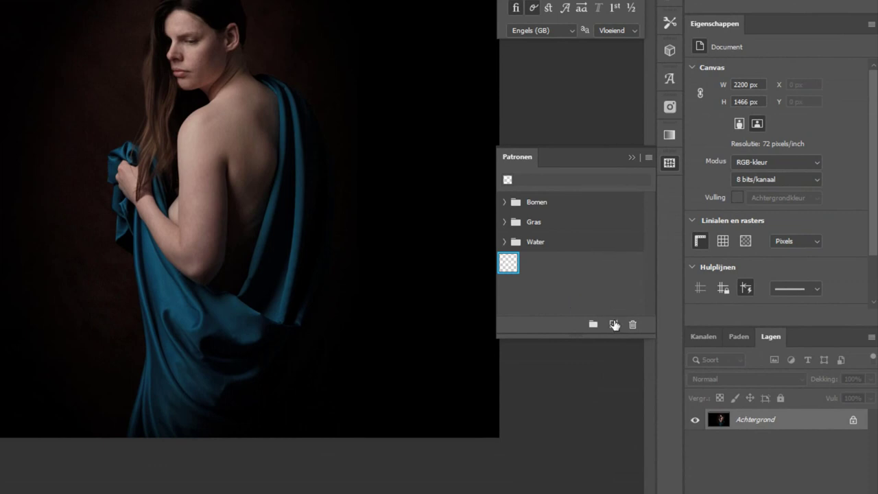
{"action": "left_click", "coordinate": [649, 159]}
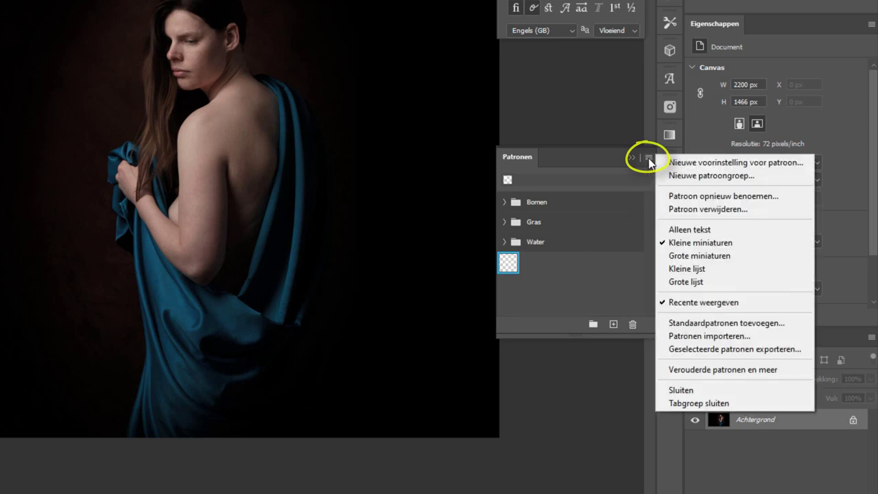
{"action": "left_click", "coordinate": [675, 231]}
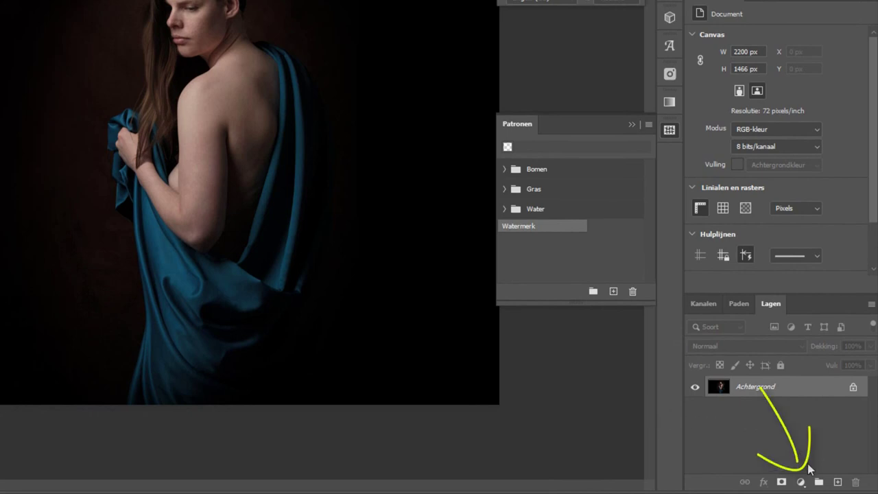
- Add a Pattern fill layer over the photo using the Watermerk pattern
{"action": "left_click", "coordinate": [801, 483]}
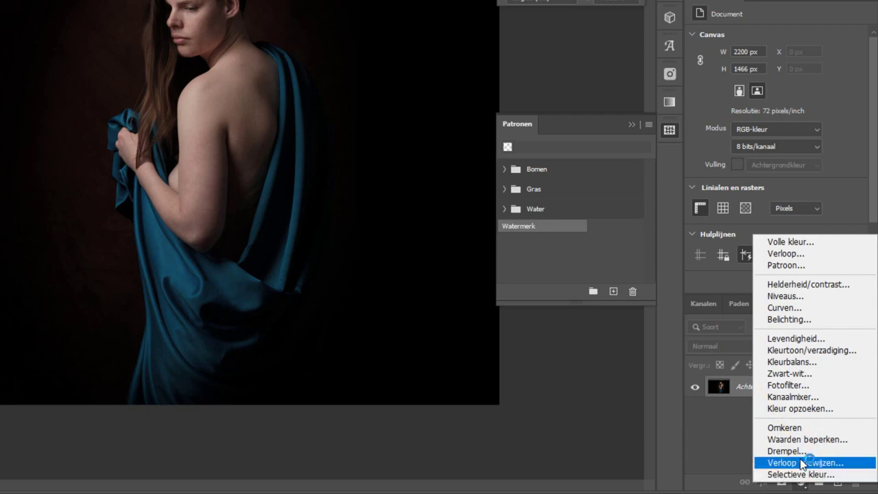
{"action": "left_click", "coordinate": [793, 266]}
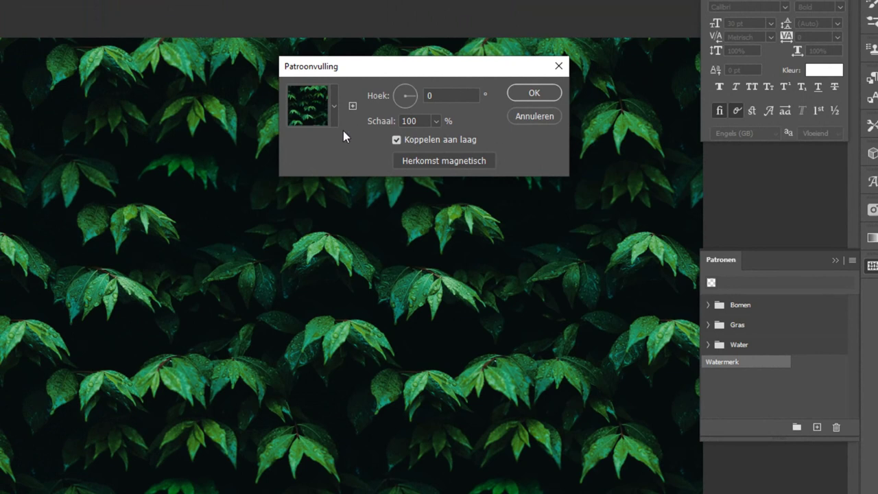
{"action": "left_click", "coordinate": [334, 104]}
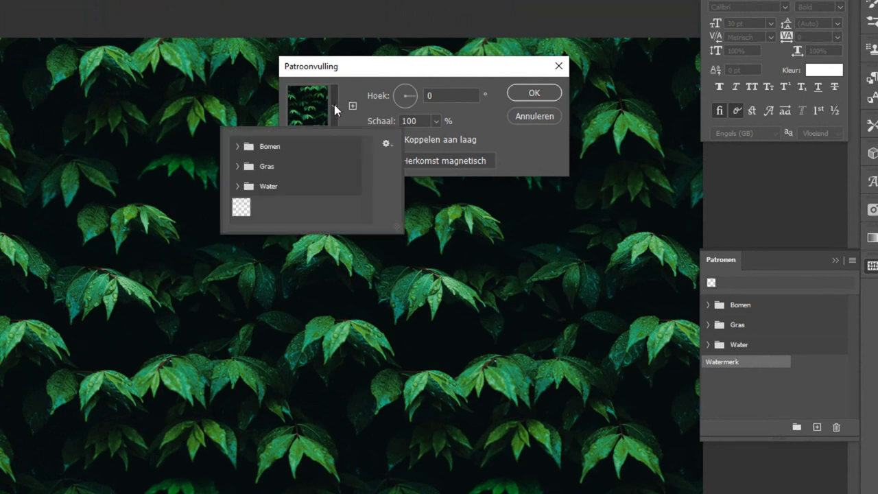
{"action": "left_click", "coordinate": [242, 209]}
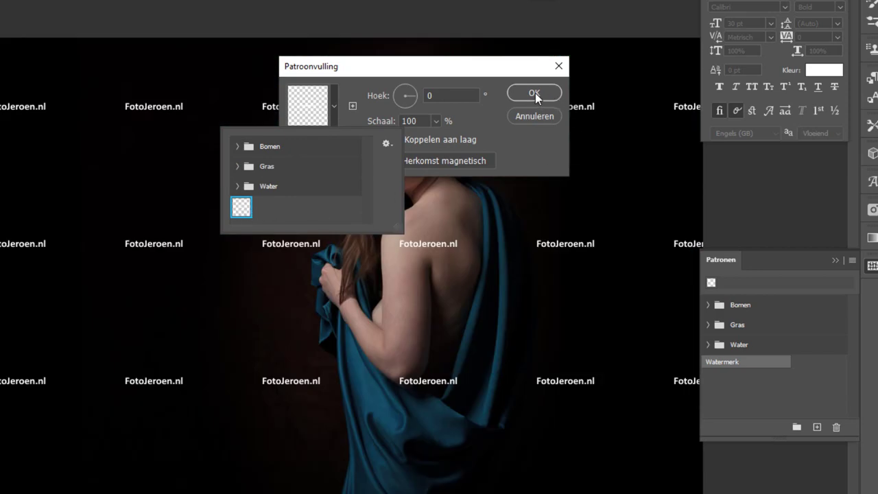
- Rotate the watermark pattern to 26,71°, scale it to 221%, and apply the fill
{"action": "left_click", "coordinate": [518, 147]}
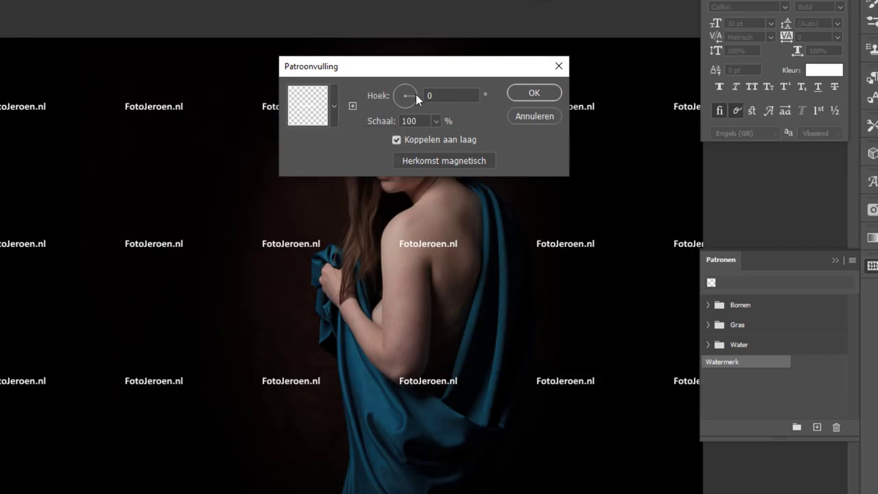
{"action": "left_click_drag", "start_coordinate": [415, 94], "coordinate": [413, 90]}
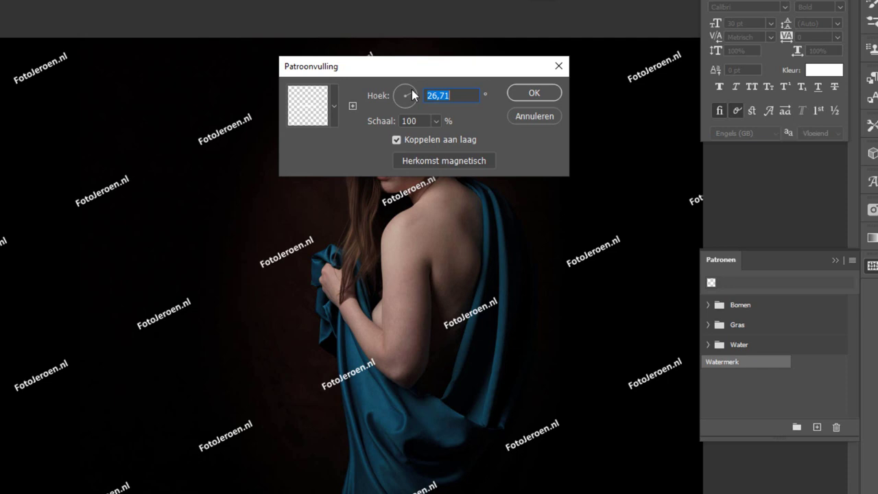
{"action": "left_click", "coordinate": [434, 121]}
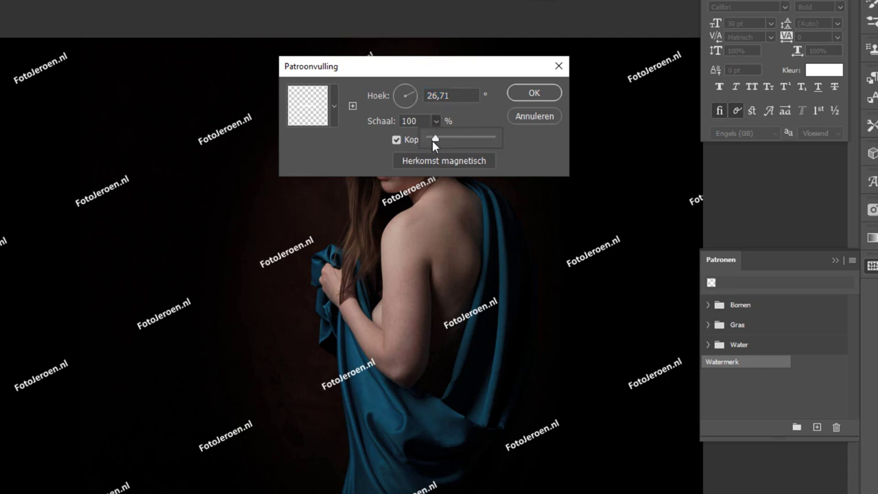
{"action": "left_click_drag", "start_coordinate": [441, 140], "coordinate": [443, 138]}
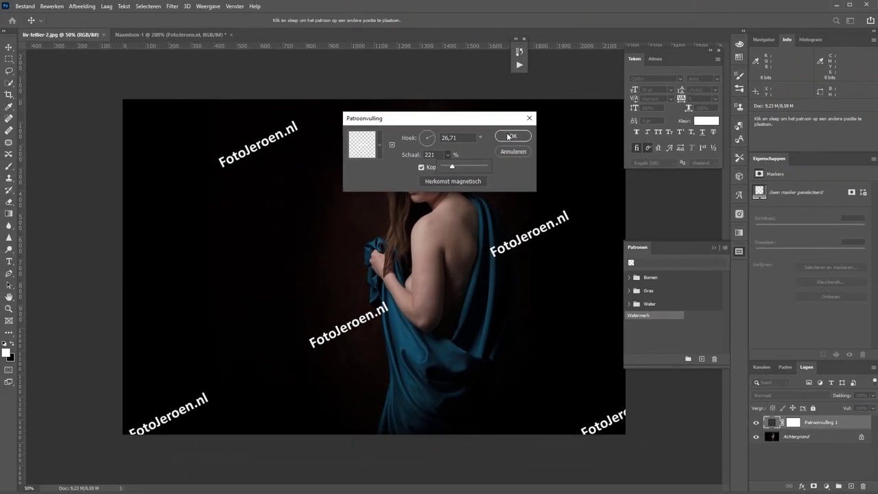
{"action": "left_click", "coordinate": [508, 132]}
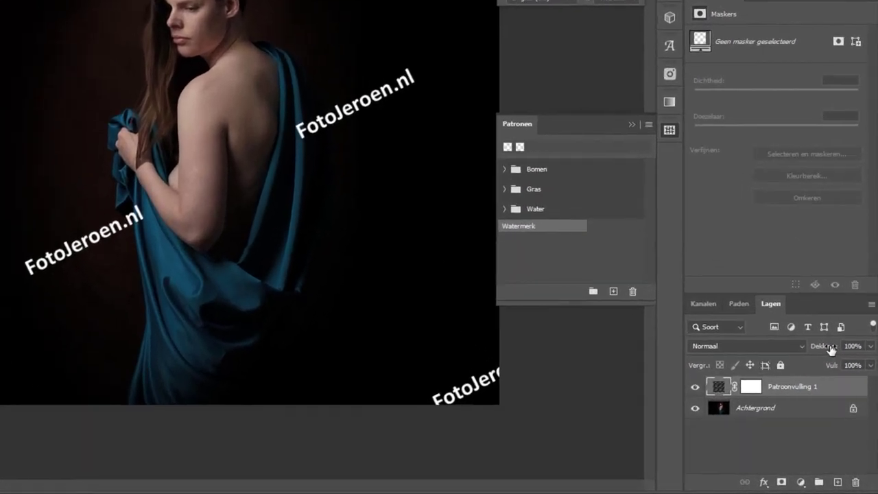
- Lower the Patroonvulling 1 layer's opacity to 34%
{"action": "left_click_drag", "start_coordinate": [831, 348], "coordinate": [807, 348]}
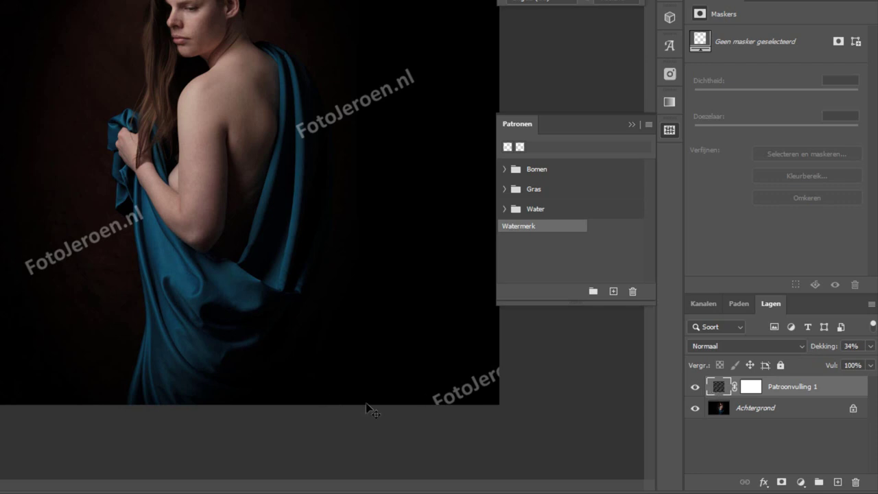
- Change the pattern fill layer to 120% scale and a 30° angle
{"action": "double_click", "coordinate": [718, 387]}
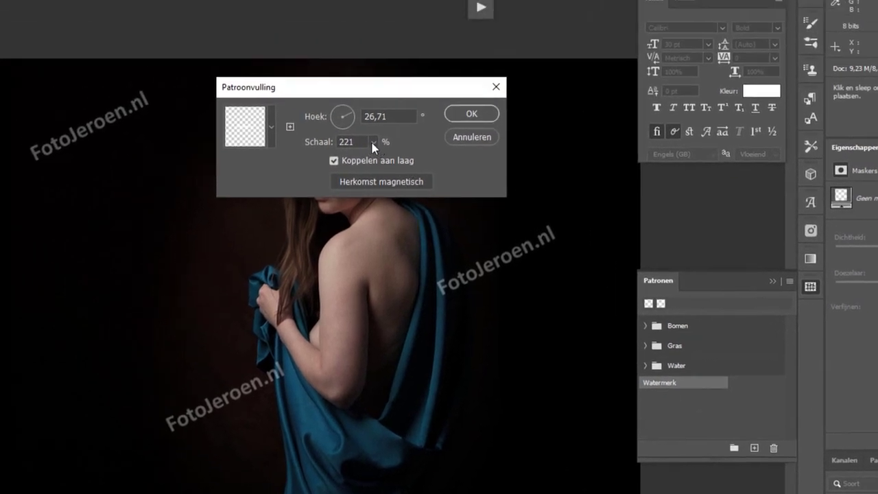
{"action": "left_click", "coordinate": [372, 140]}
{"action": "left_click_drag", "start_coordinate": [374, 158], "coordinate": [365, 161]}
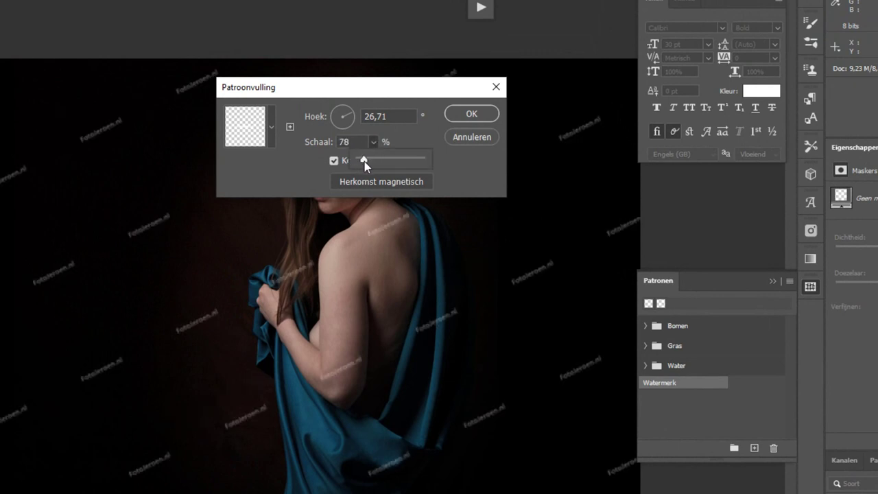
{"action": "double_click", "coordinate": [349, 141]}
{"action": "type", "text": "120"}
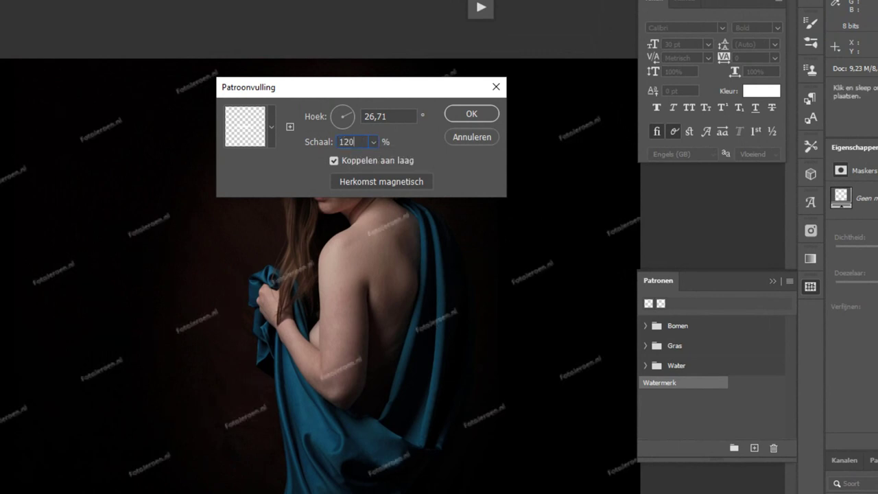
{"action": "left_click_drag", "start_coordinate": [396, 117], "coordinate": [354, 113]}
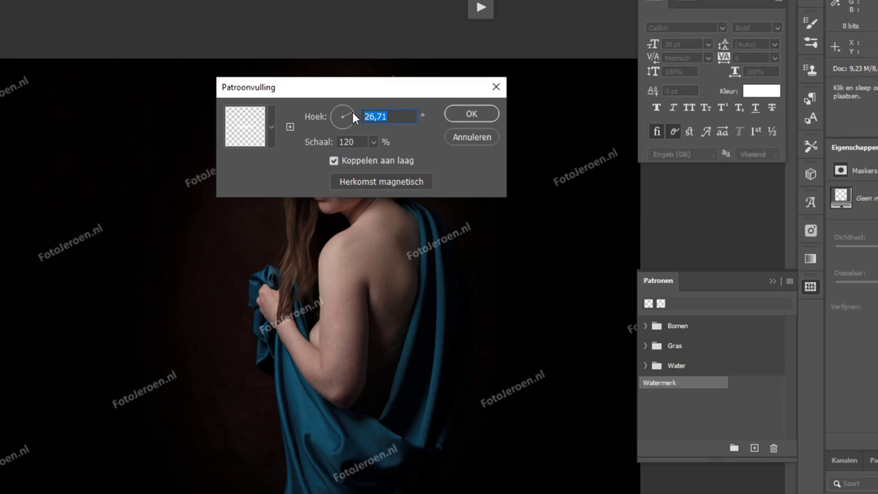
{"action": "type", "text": "30"}
{"action": "key", "text": "Tab"}
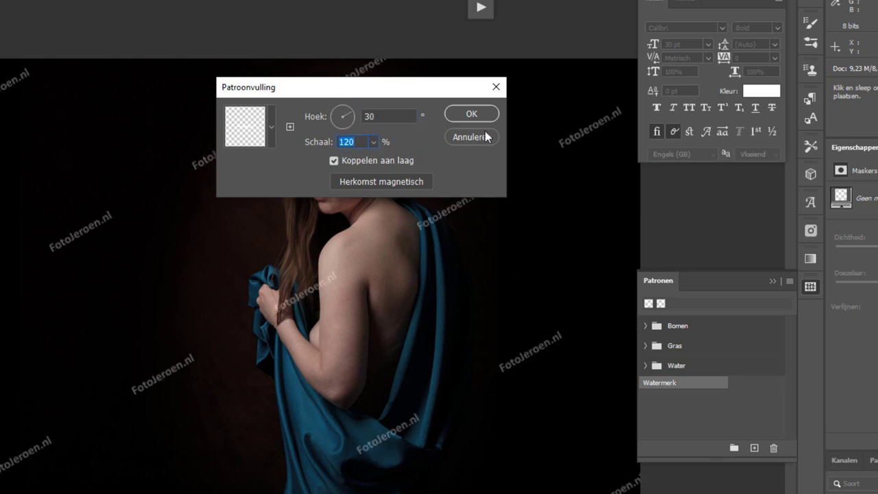
{"action": "left_click", "coordinate": [472, 116]}
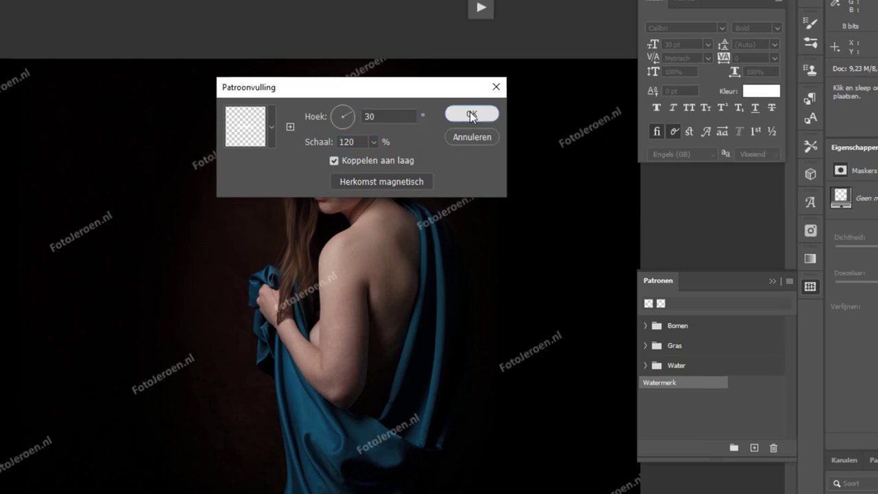